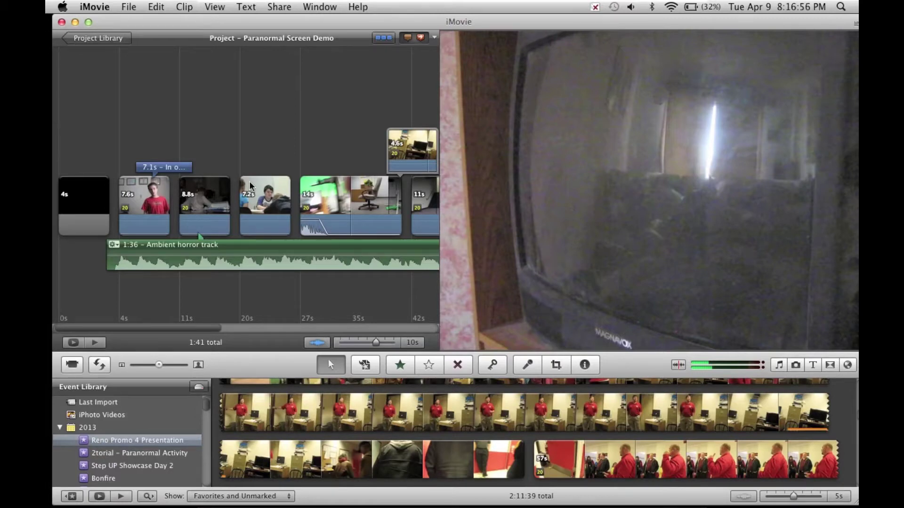
# - Select the red-shirt 7.6s clip, then select every clip in the project
pyautogui.hscroll(5, 251, 191)
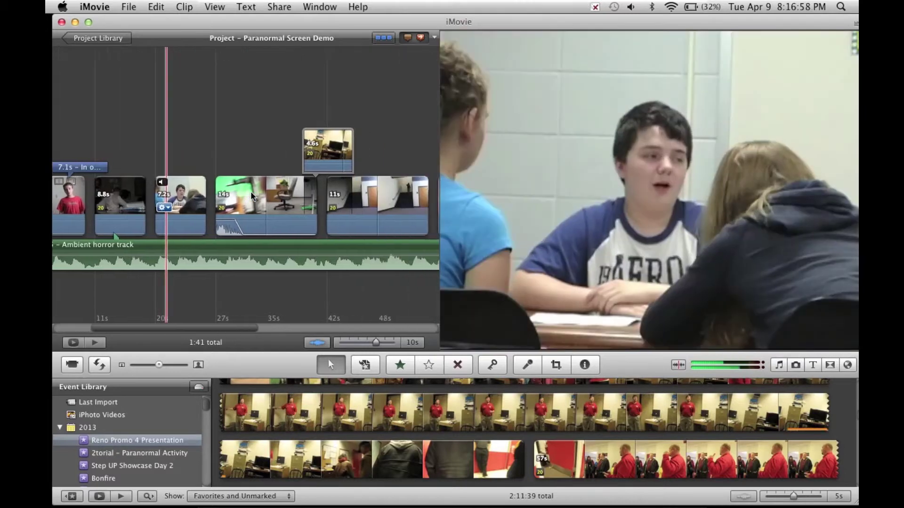
pyautogui.hscroll(10, 252, 195)
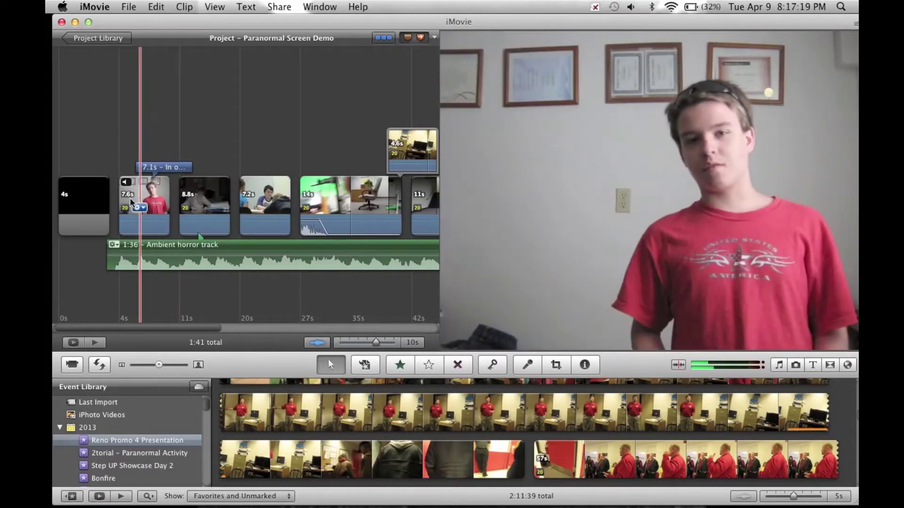
pyautogui.click(128, 191)
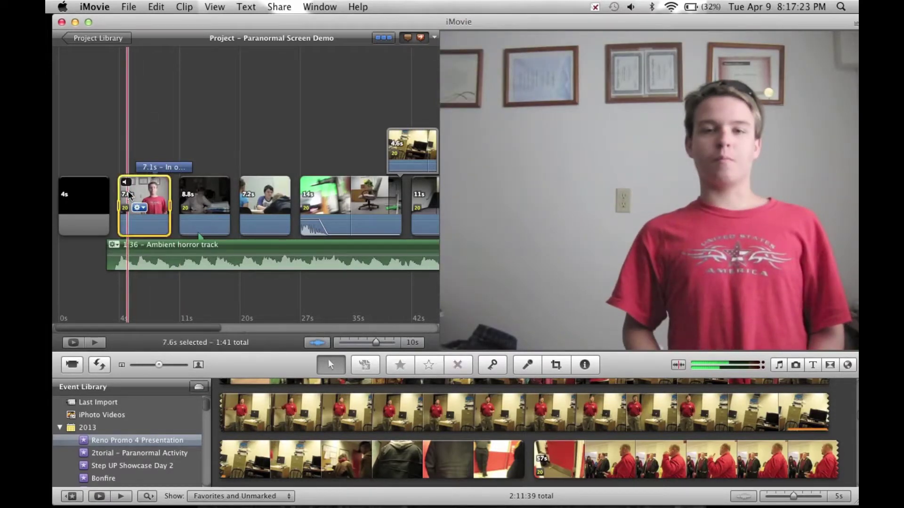
pyautogui.hscroll(10, 128, 191)
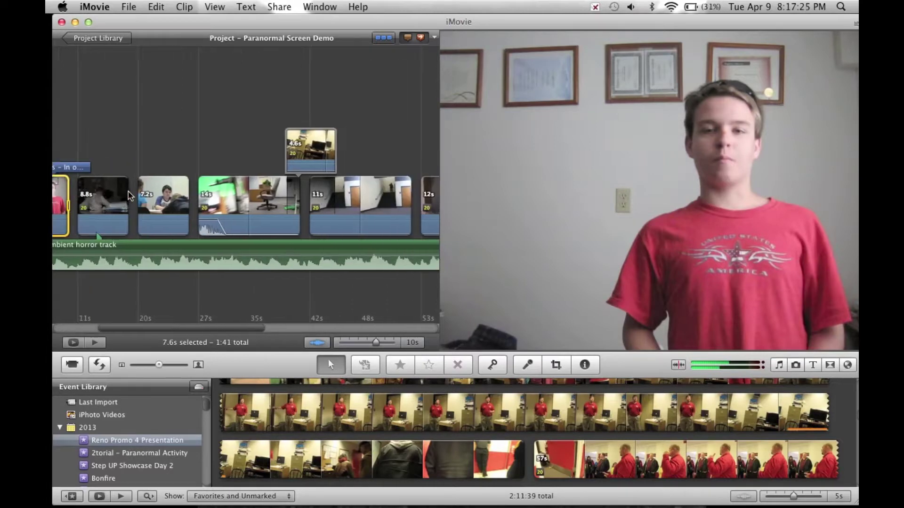
pyautogui.hscroll(5, 129, 191)
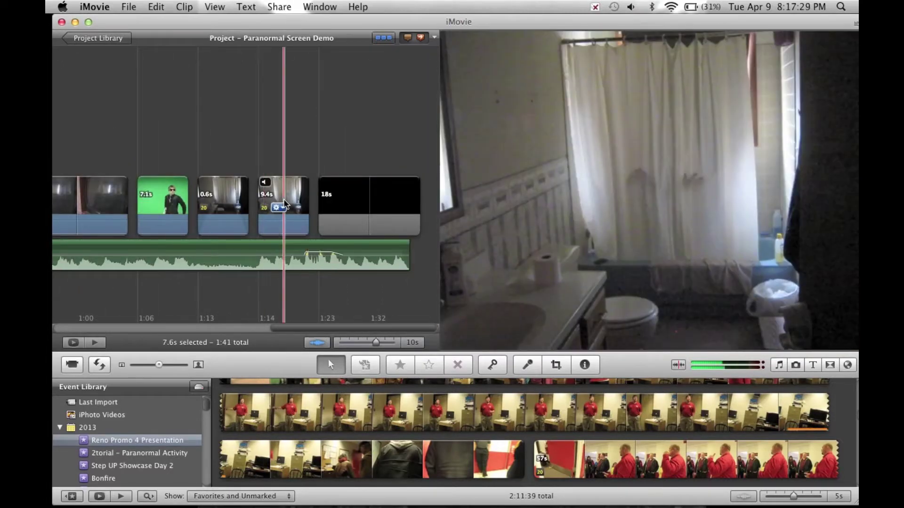
pyautogui.press('super+a')
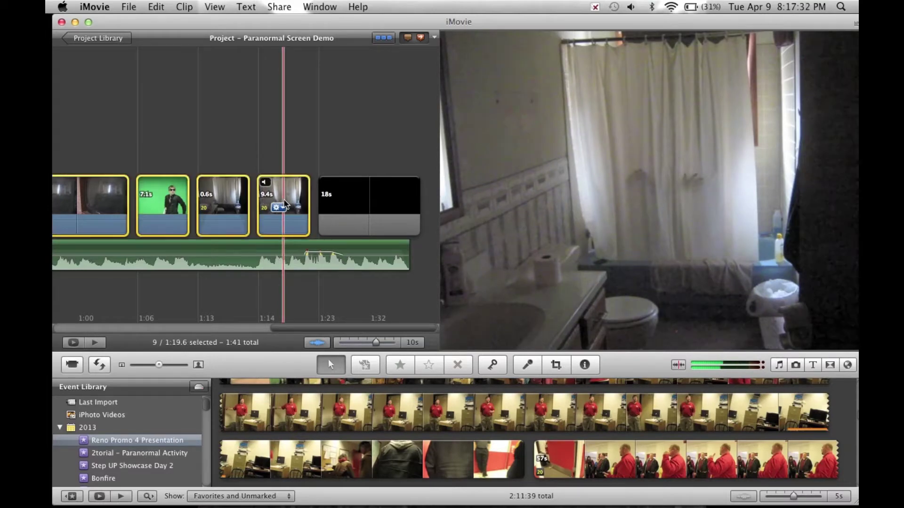
# - Select only the 8.8s clip, then add the 14s and final clips to the selection
pyautogui.hscroll(-15, 284, 203)
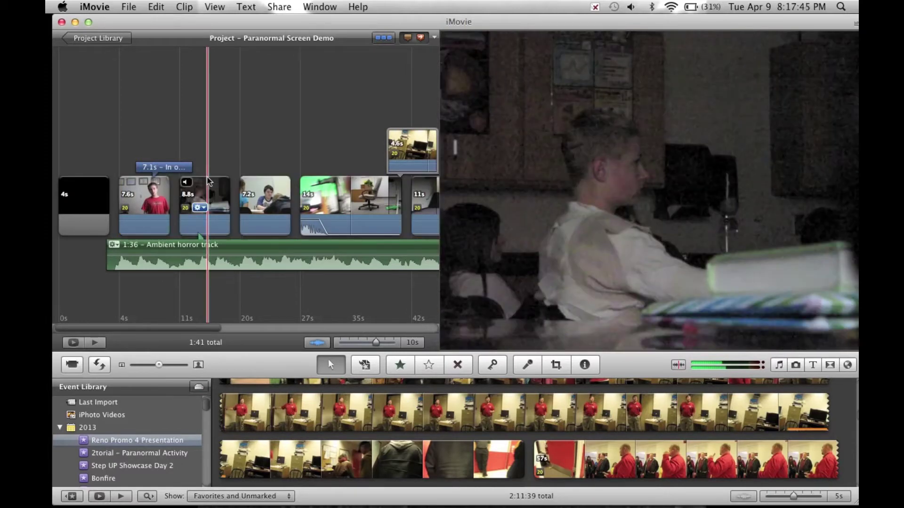
pyautogui.click(207, 192)
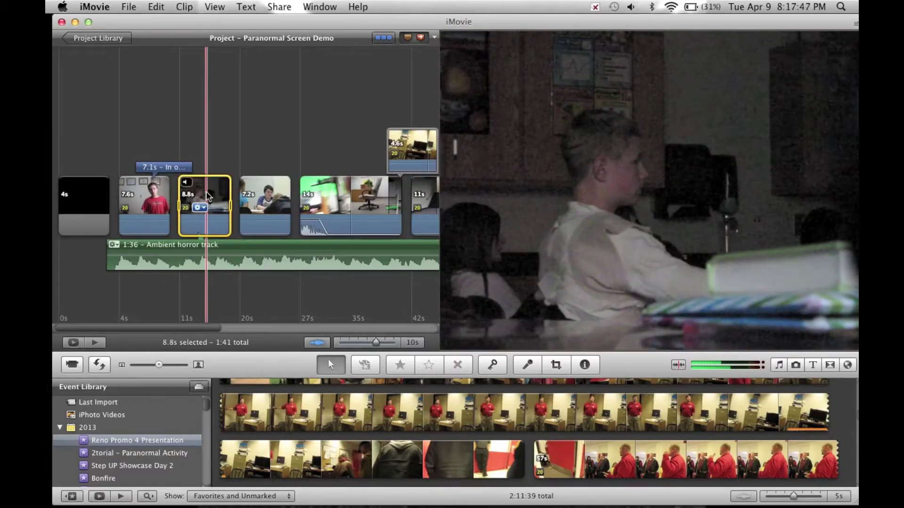
pyautogui.keyDown('super'); pyautogui.click(392, 195); pyautogui.keyUp('super')
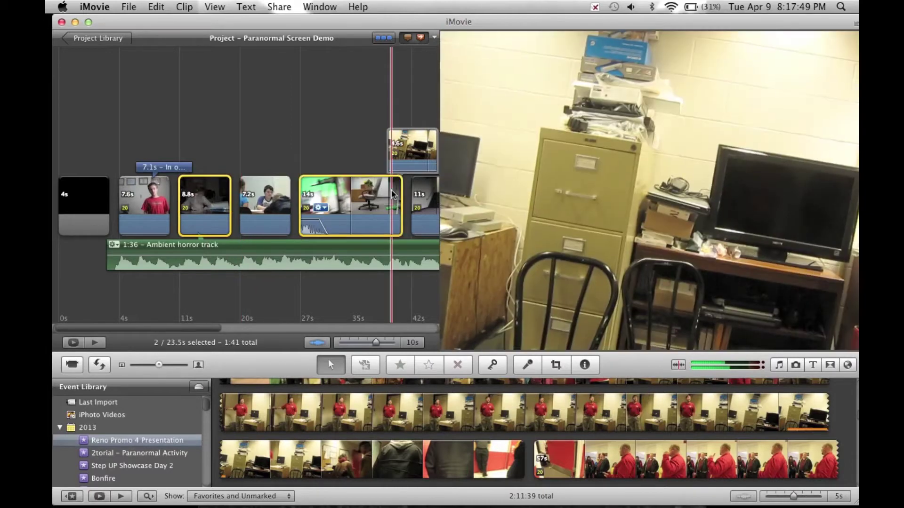
pyautogui.hscroll(5, 392, 194)
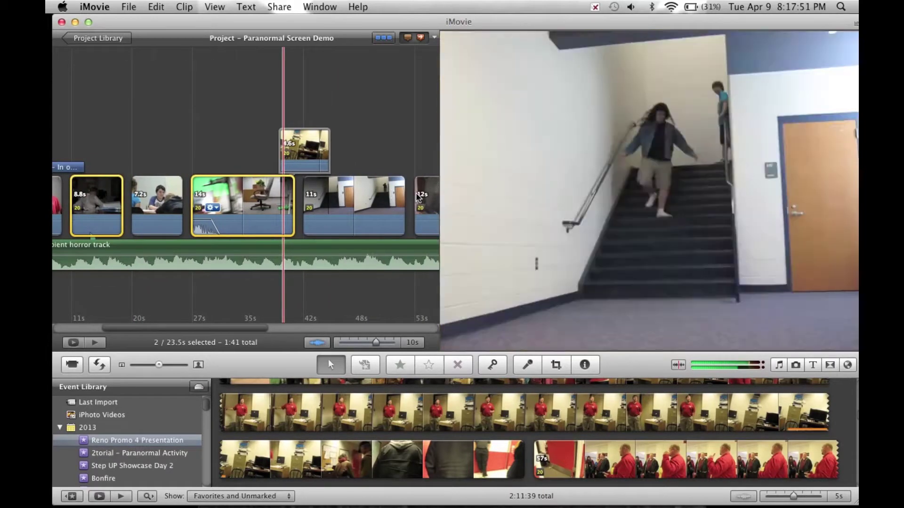
pyautogui.keyDown('super'); pyautogui.click(420, 193); pyautogui.keyUp('super')
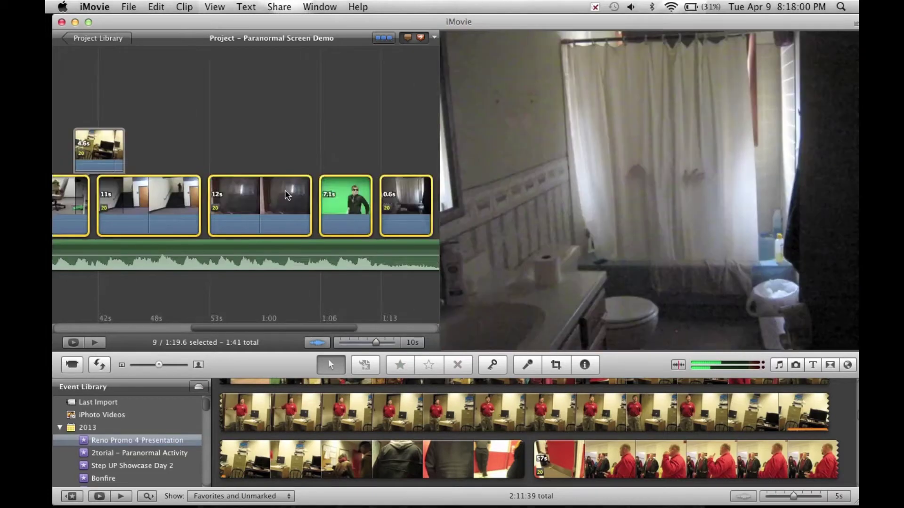
pyautogui.hscroll(-10, 284, 190)
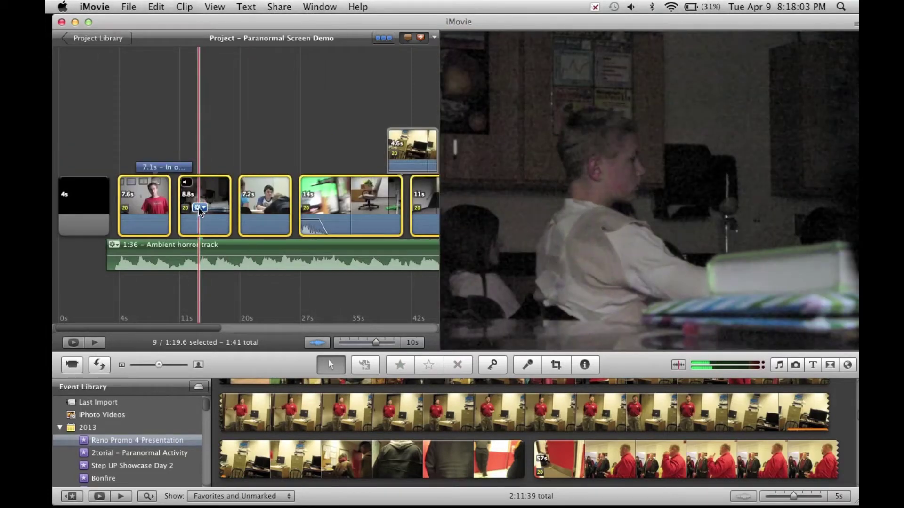
# - Apply the Raster video effect to all nine selected clips via Clip Adjustments
pyautogui.click(200, 208)
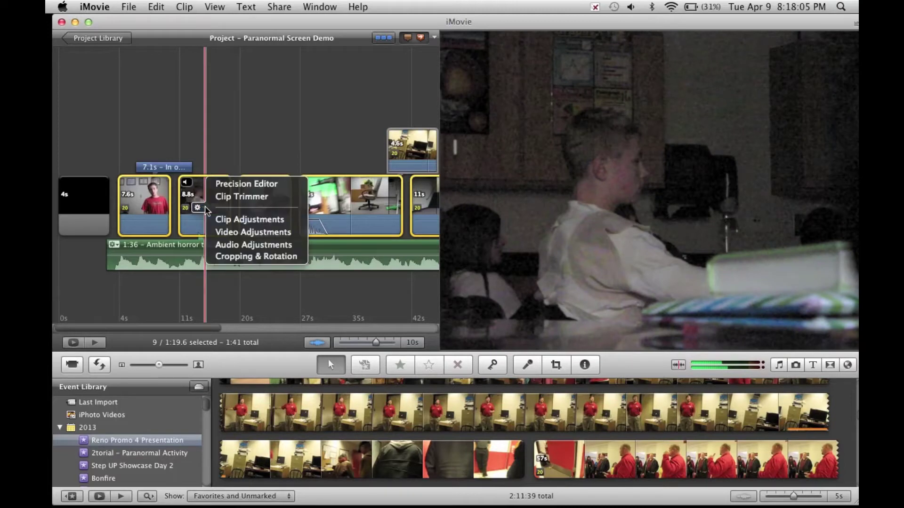
pyautogui.click(212, 219)
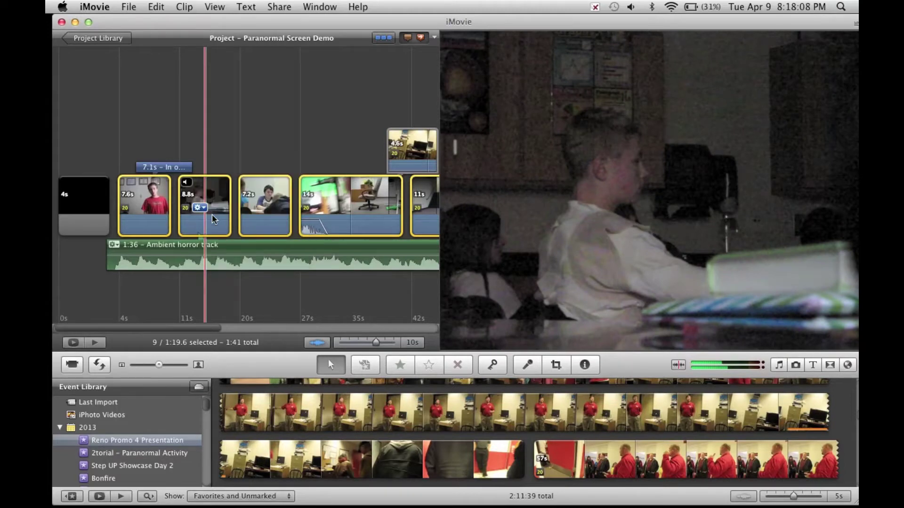
pyautogui.click(204, 186)
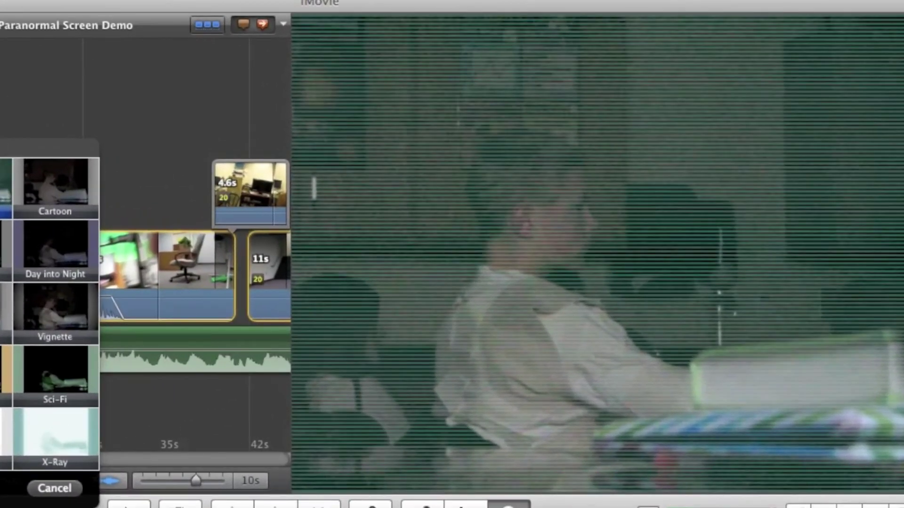
pyautogui.click(2, 189)
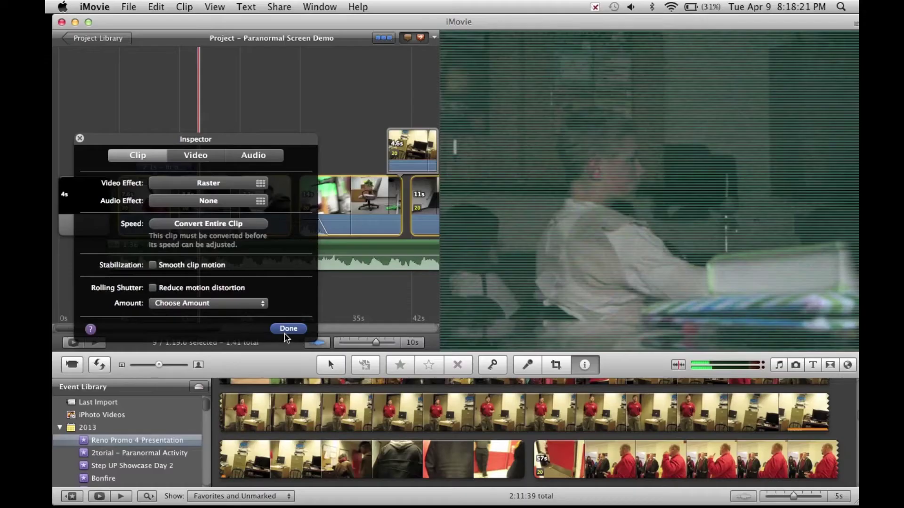
pyautogui.click(286, 331)
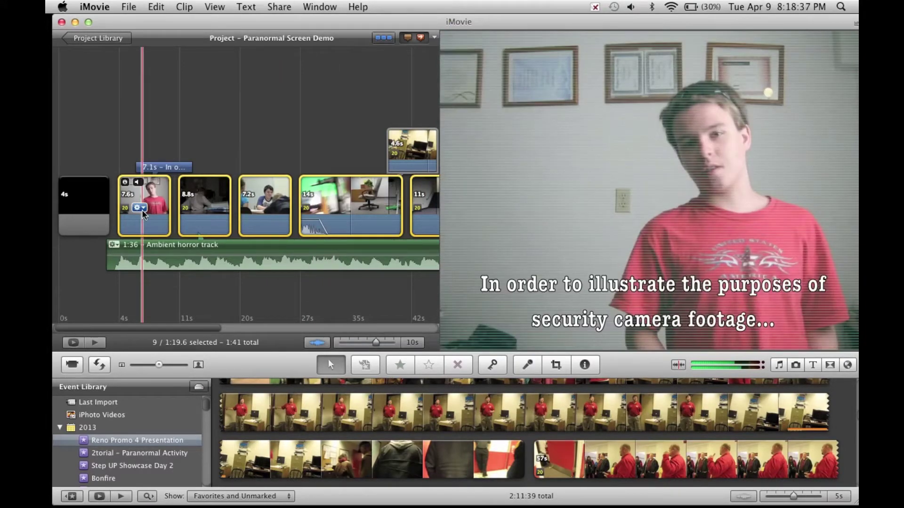
# - Open the clips' colour adjustments and try red gain between 6% and 55% with blue near 200%
pyautogui.click(140, 208)
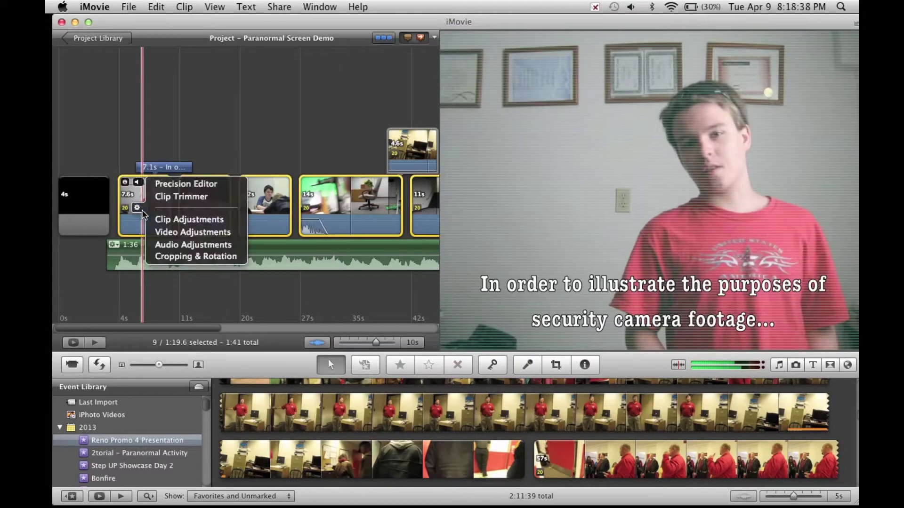
pyautogui.click(175, 231)
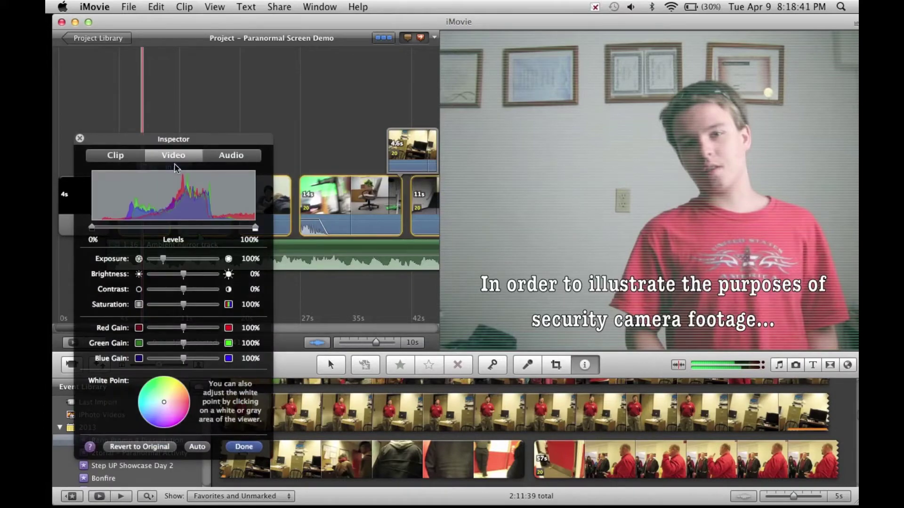
pyautogui.moveTo(169, 141); pyautogui.dragTo(208, 27)
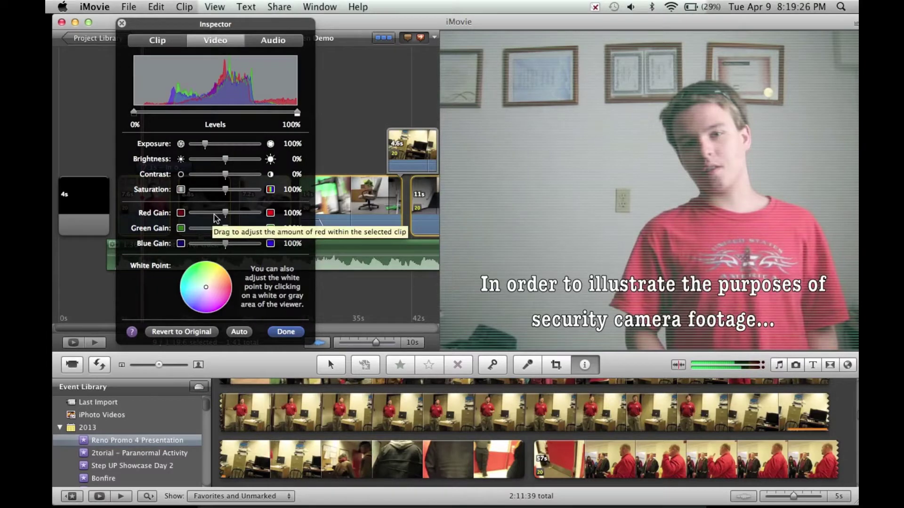
pyautogui.moveTo(216, 217); pyautogui.dragTo(211, 217)
pyautogui.moveTo(240, 243); pyautogui.dragTo(273, 249)
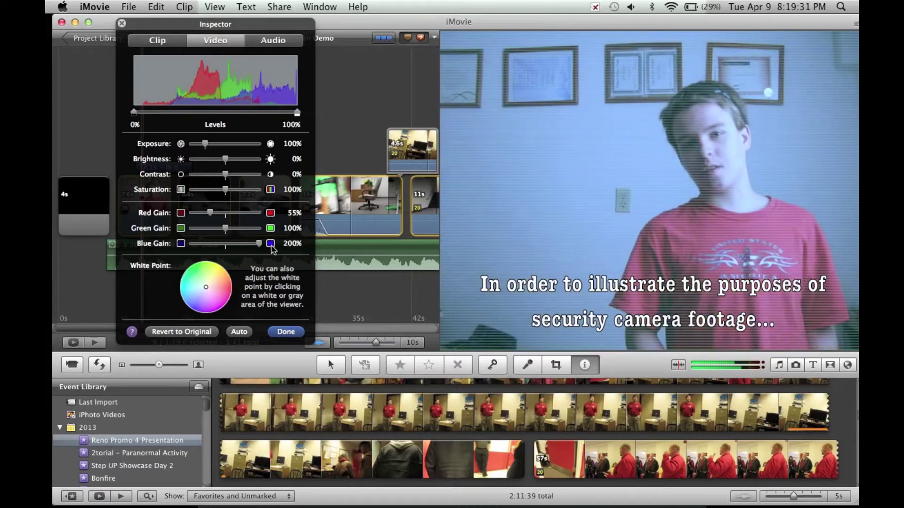
pyautogui.click(198, 213)
pyautogui.moveTo(198, 213); pyautogui.dragTo(185, 212)
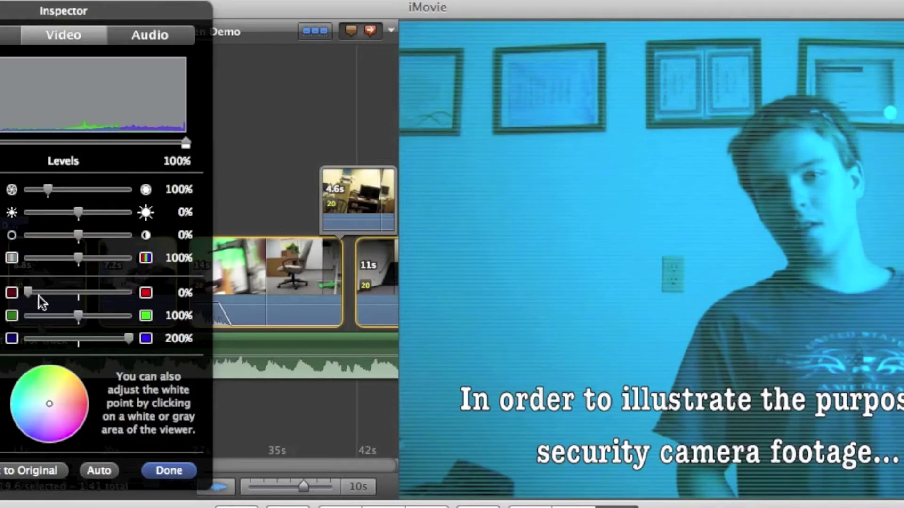
pyautogui.moveTo(53, 299); pyautogui.dragTo(37, 293)
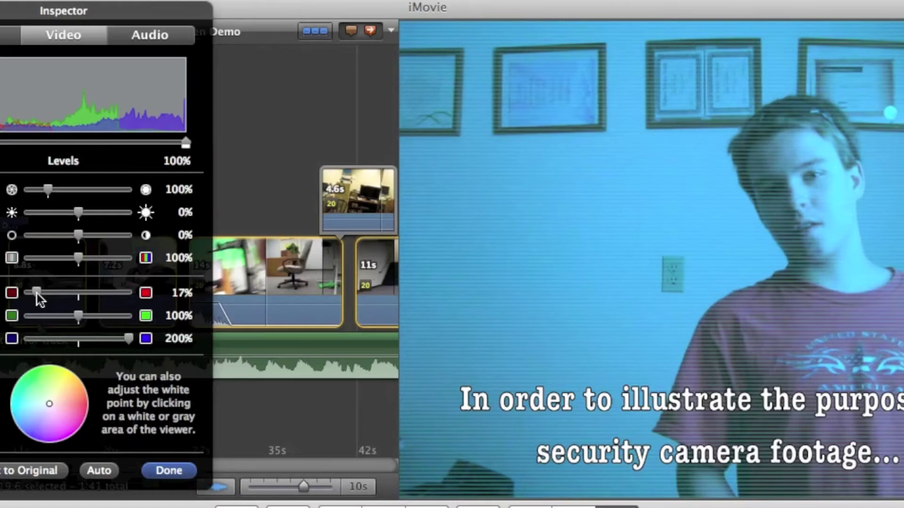
# - Shift the white point from blue toward cyan, then revert the colours to original
pyautogui.click(27, 432)
pyautogui.moveTo(26, 432); pyautogui.dragTo(10, 396)
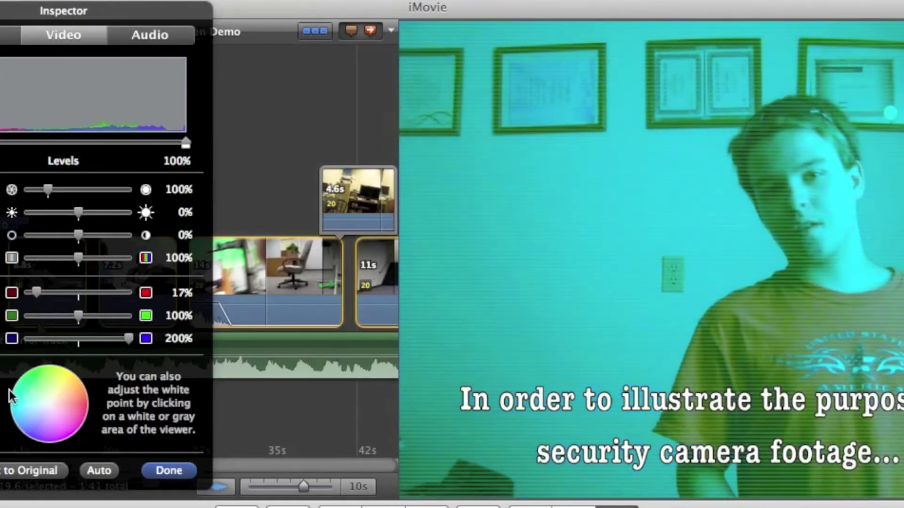
pyautogui.click(20, 473)
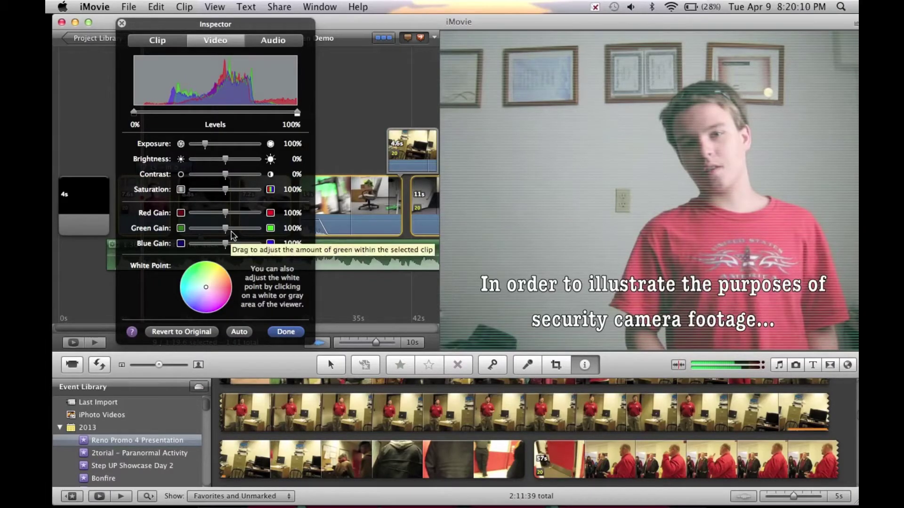
# - Set Green Gain to 200%, Red Gain to 55% and Blue Gain to 42% for a night-vision tint
pyautogui.moveTo(236, 233); pyautogui.dragTo(271, 241)
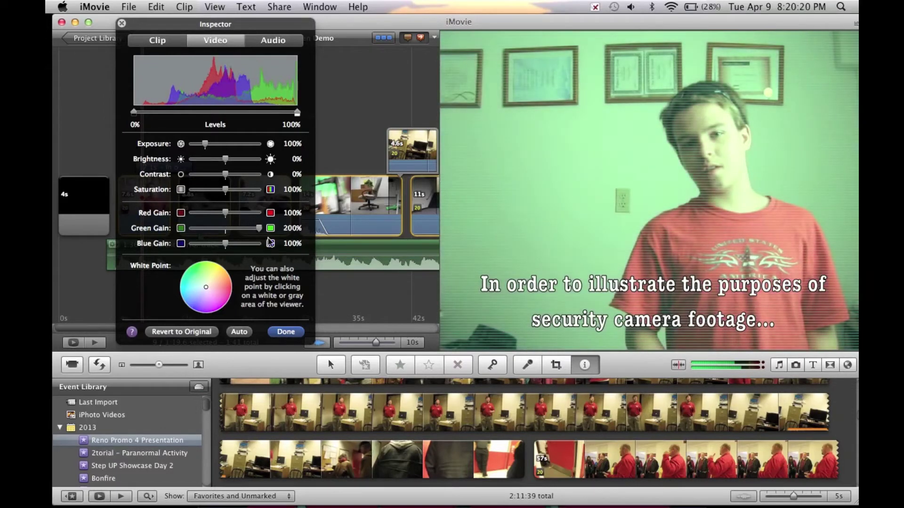
pyautogui.moveTo(225, 213); pyautogui.dragTo(207, 248)
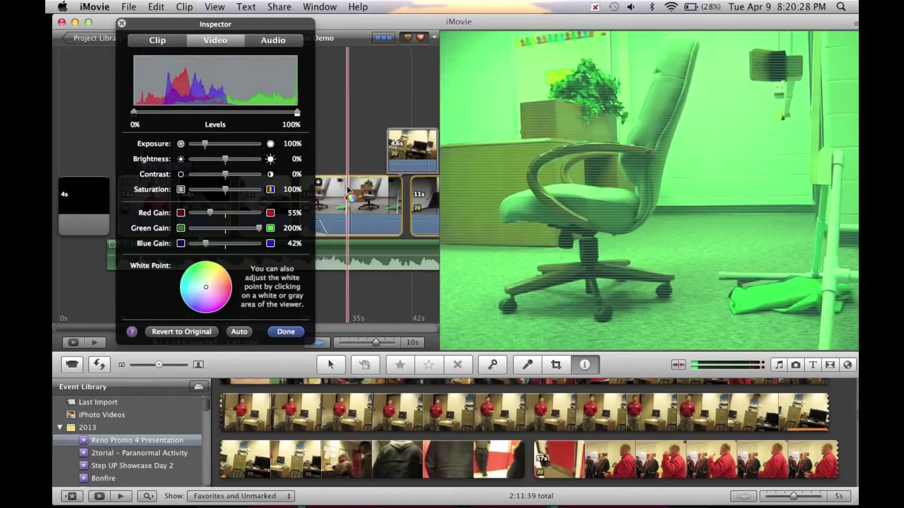
pyautogui.hscroll(10, 347, 186)
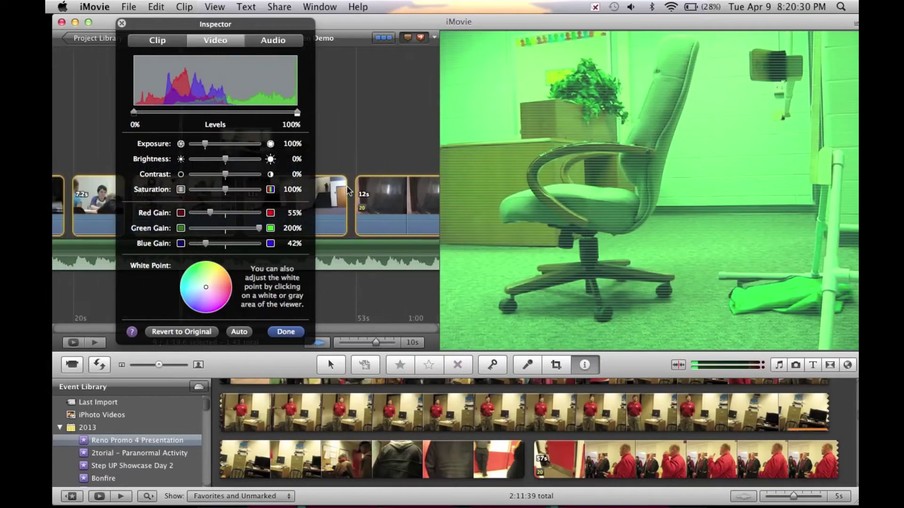
pyautogui.hscroll(-6, 374, 197)
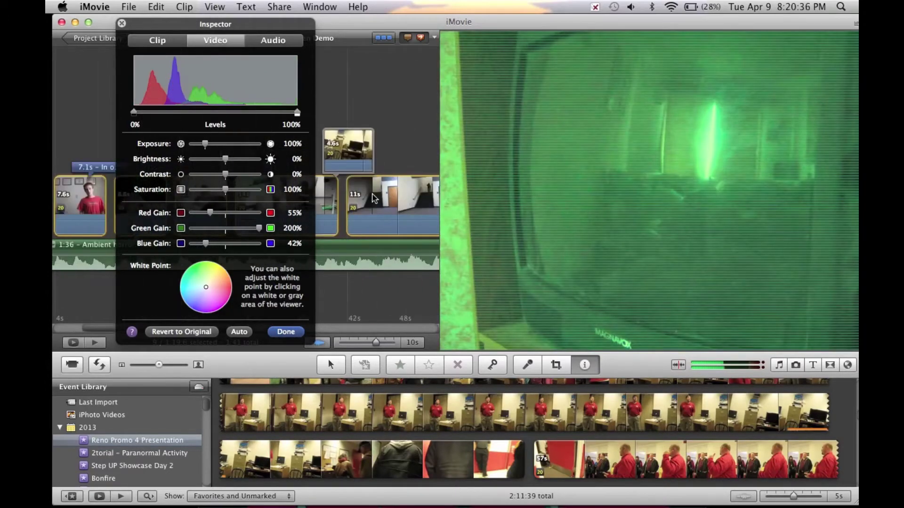
pyautogui.hscroll(-2, 374, 196)
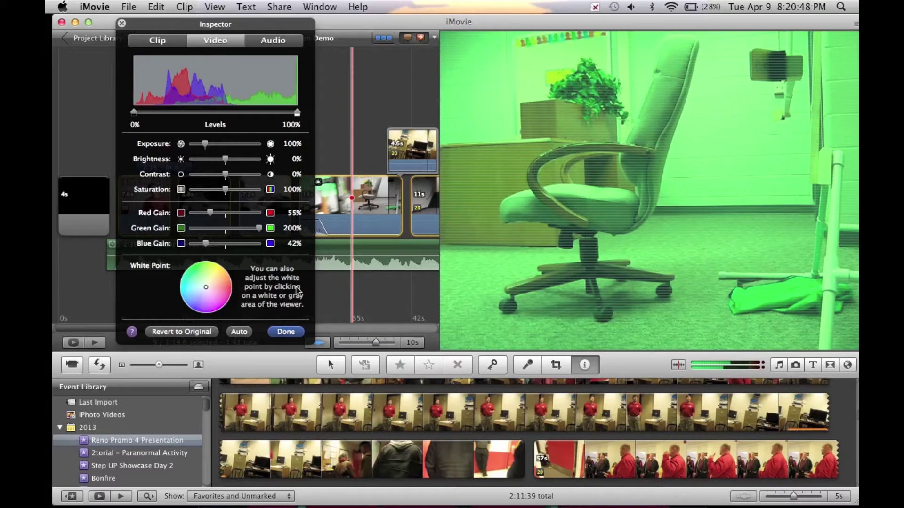
# - Close the colour adjustments and select the 4.6s cutaway clip
pyautogui.click(286, 332)
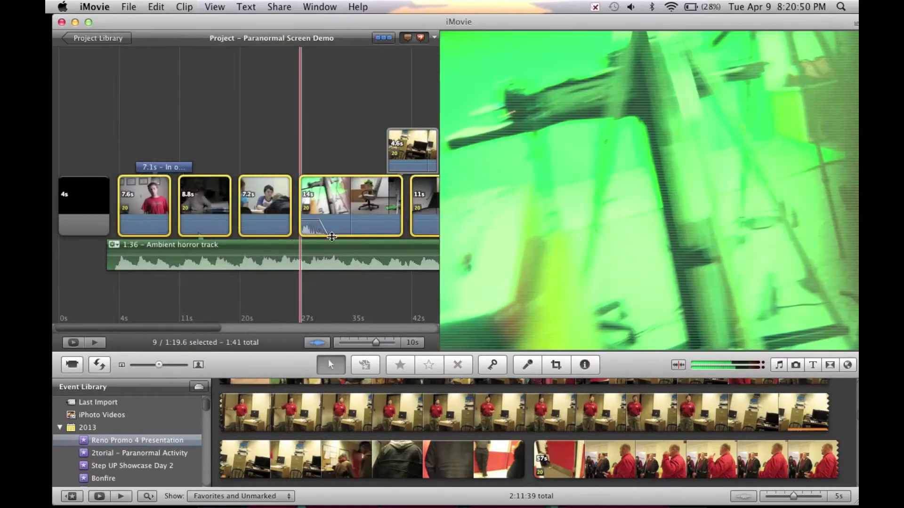
pyautogui.hscroll(5, 343, 216)
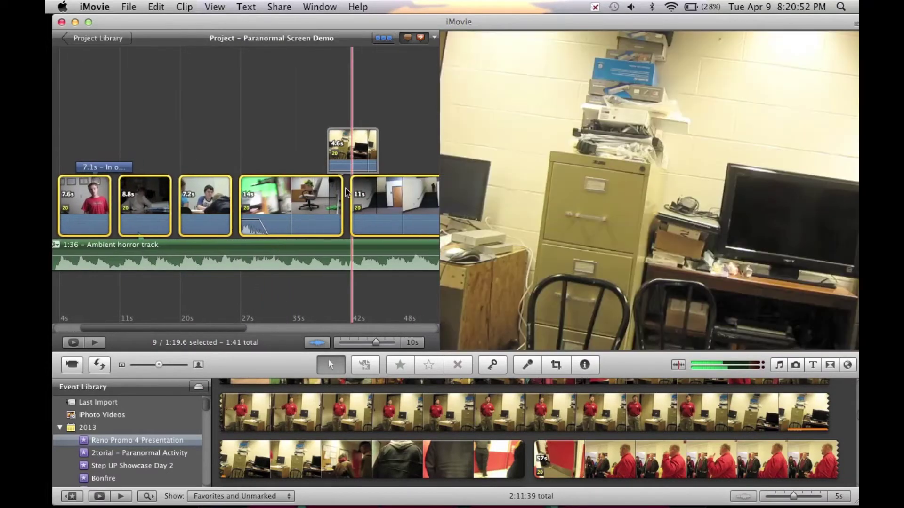
pyautogui.click(354, 137)
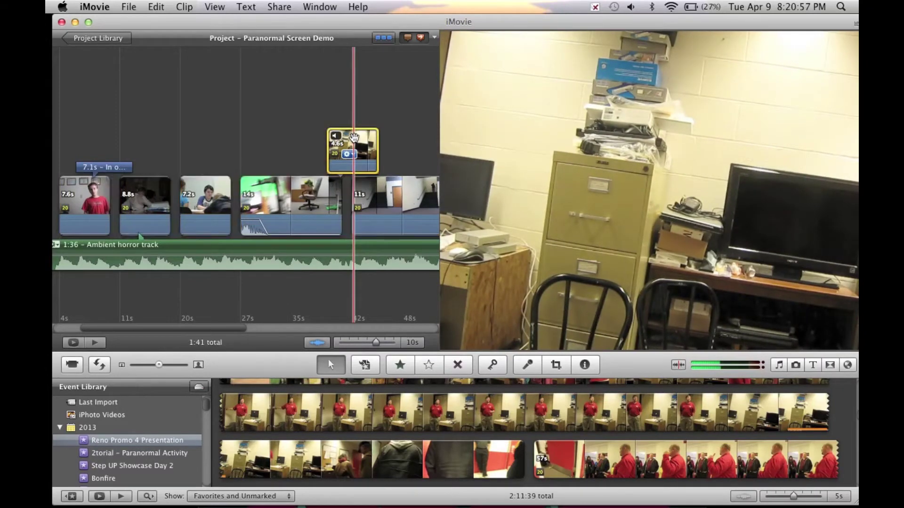
pyautogui.hscroll(3, 354, 137)
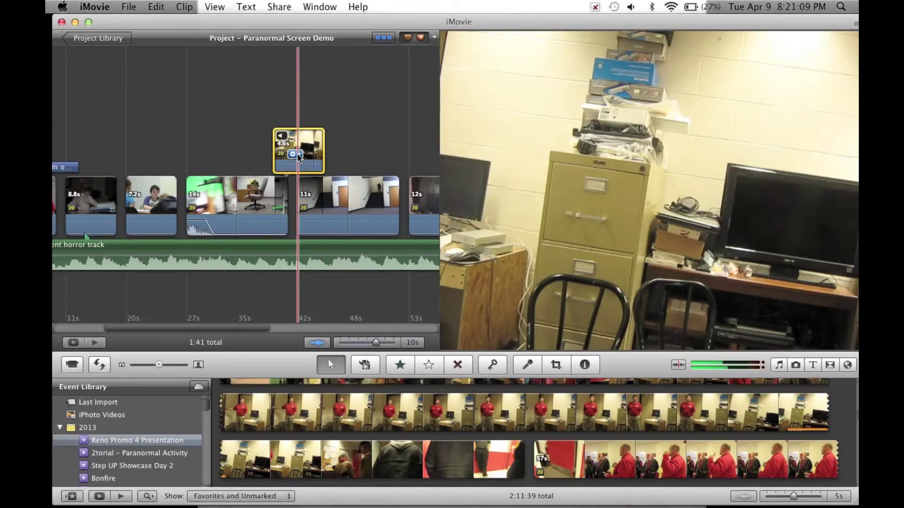
# - Open the 14s clip's colour adjustments from its action menu
pyautogui.click(293, 154)
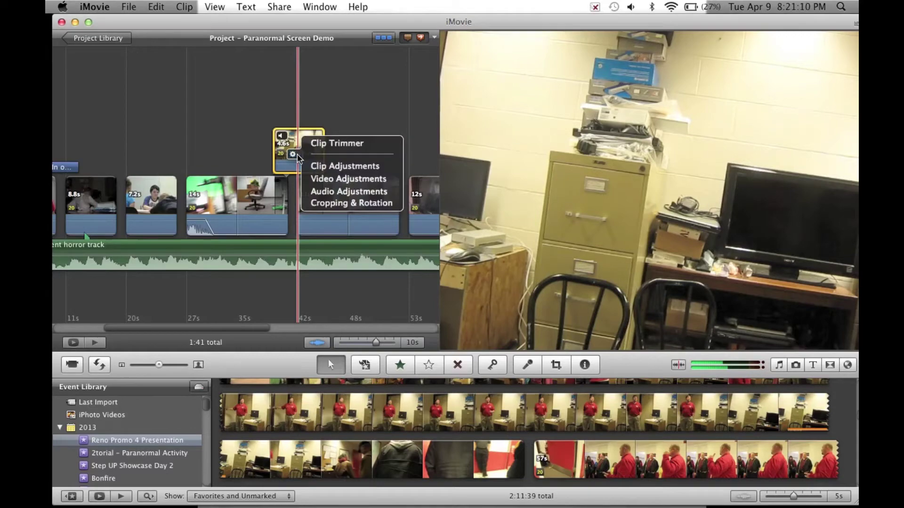
pyautogui.click(313, 165)
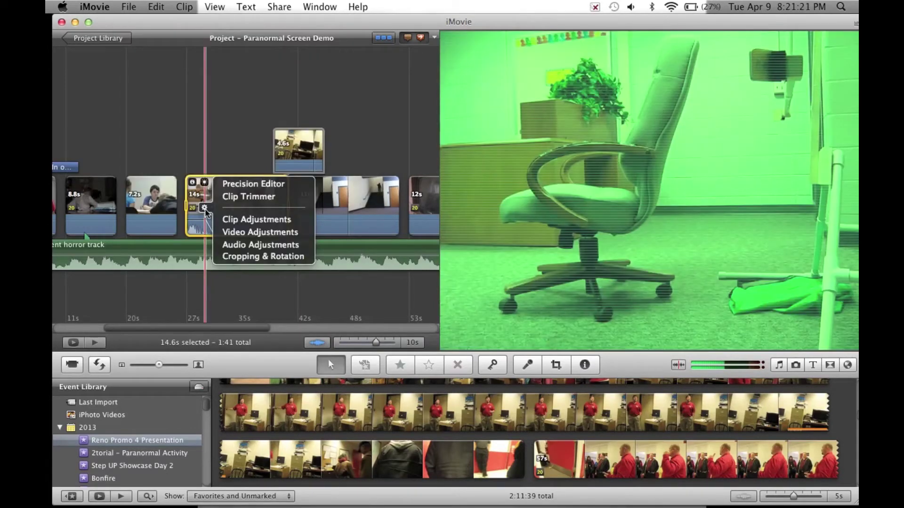
pyautogui.click(223, 220)
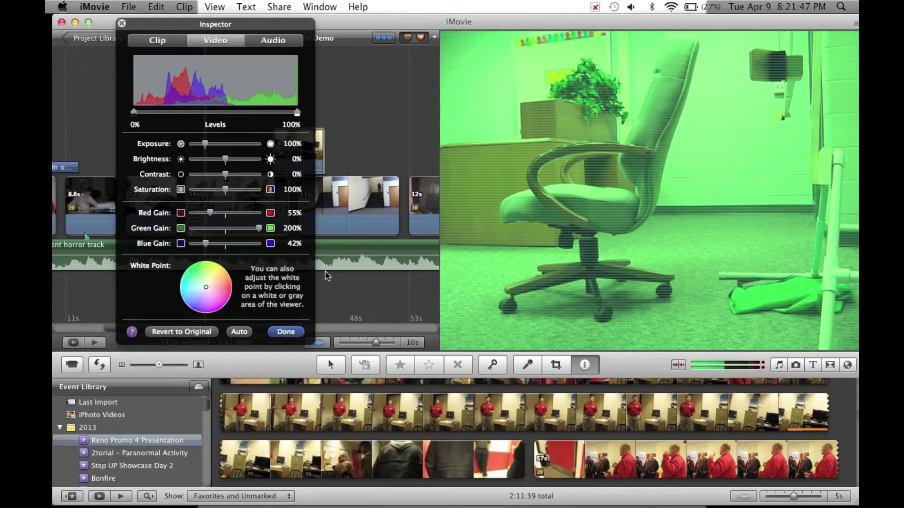
# - Drag the iMovie window left to uncover the desktop files
pyautogui.moveTo(518, 21); pyautogui.dragTo(177, 22)
# - Open the colour-settings screenshot in Preview, place iMovie beside it, and set the cutaway's red gain to about 51%
pyautogui.click(584, 116)
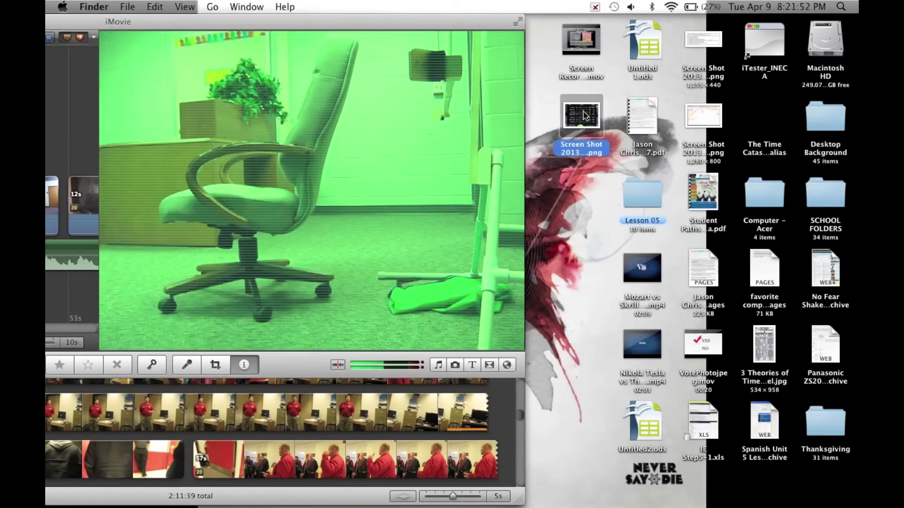
pyautogui.doubleClick(584, 116)
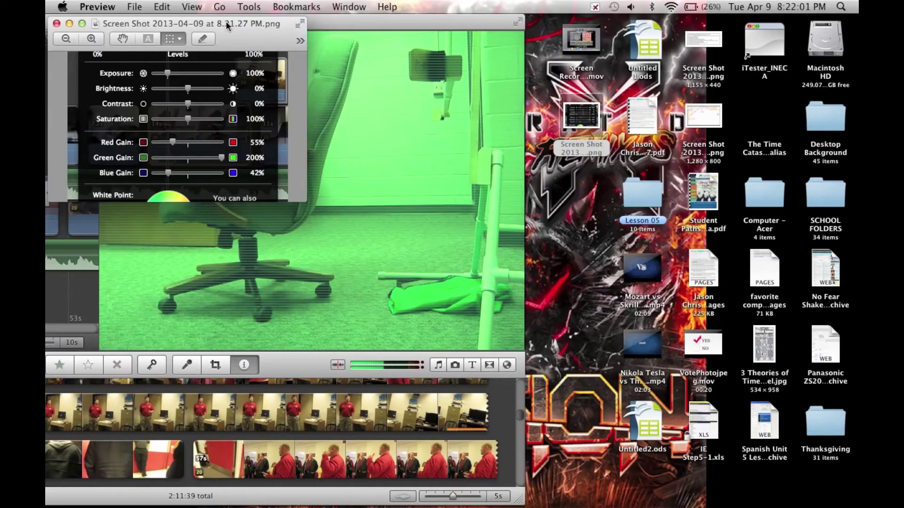
pyautogui.moveTo(468, 21); pyautogui.dragTo(629, 22)
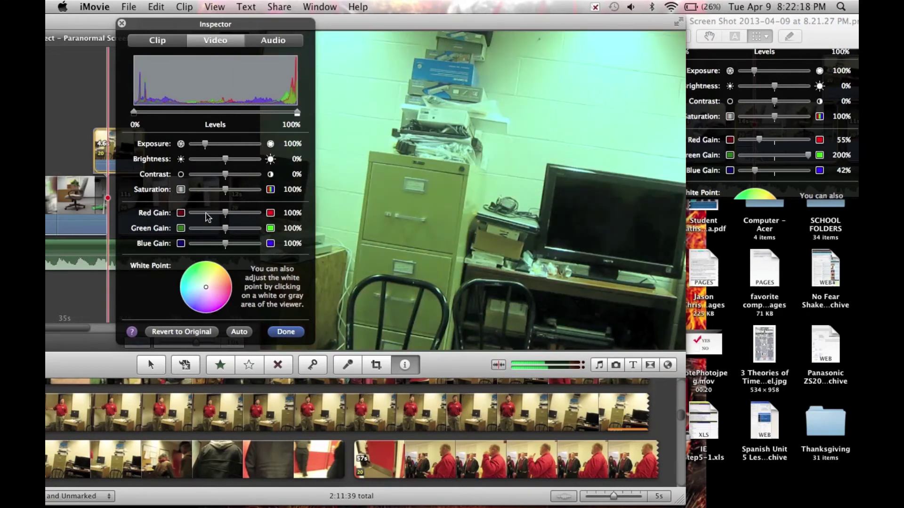
pyautogui.moveTo(207, 217); pyautogui.dragTo(207, 217)
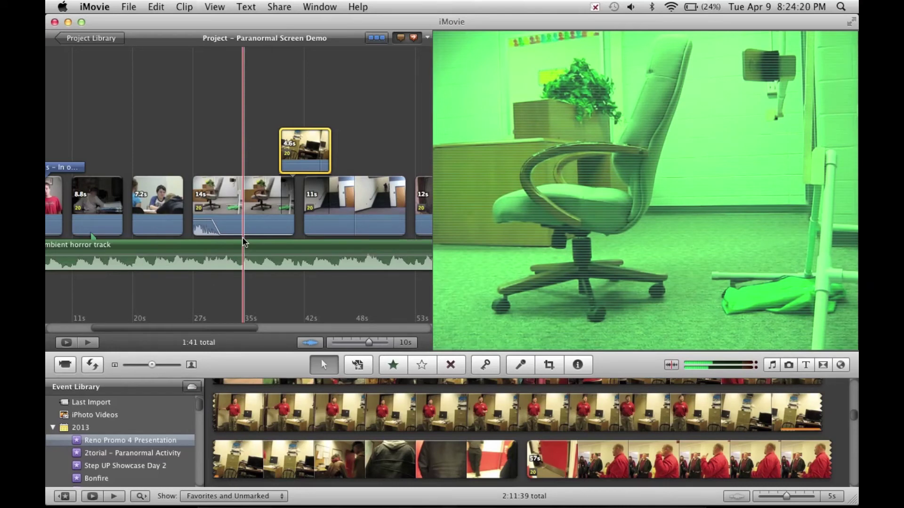
pyautogui.hscroll(10, 243, 243)
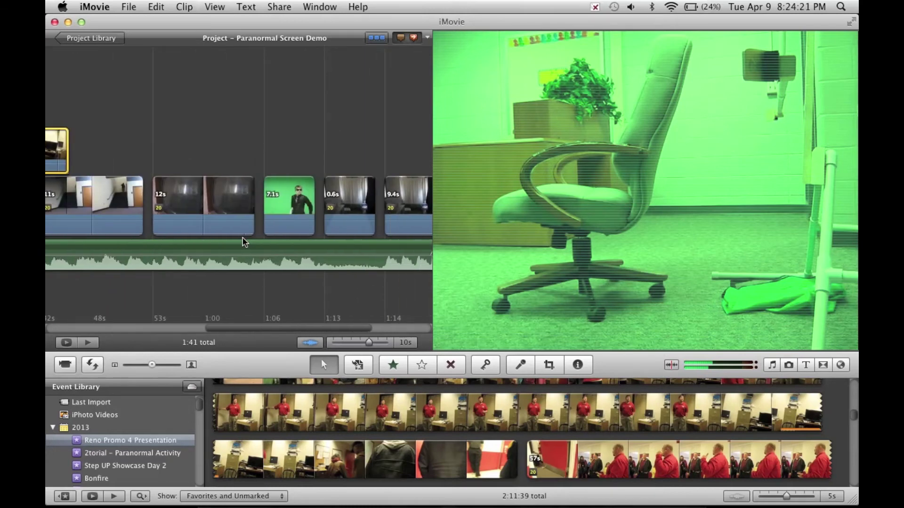
pyautogui.hscroll(5, 243, 243)
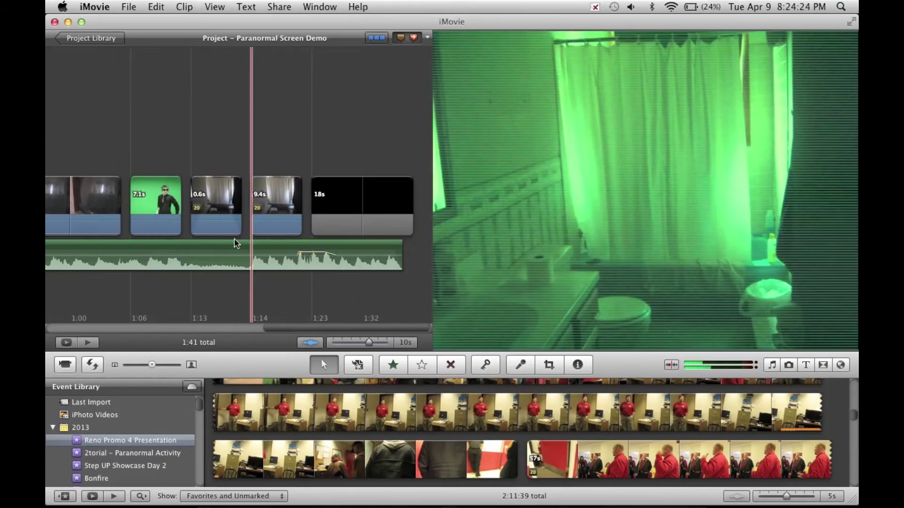